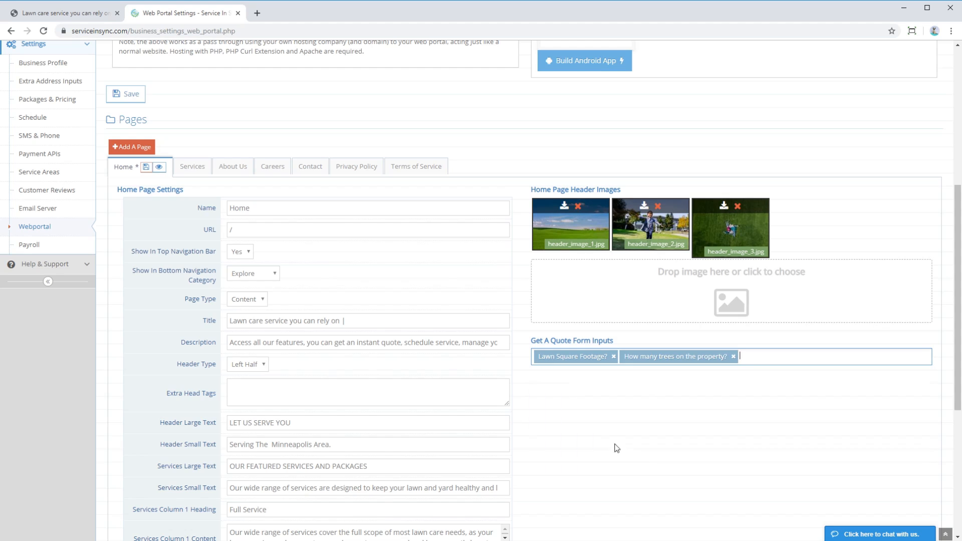
- Add "How many dogs live on the property?" and Address to the home page's Get A Quote form inputs
left_click(764, 356)
left_click(654, 464)
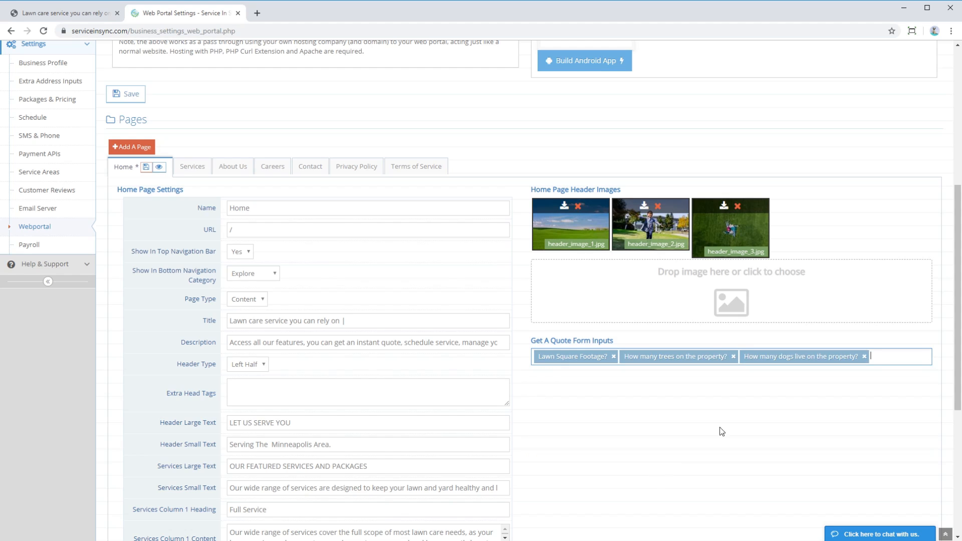
left_click(878, 358)
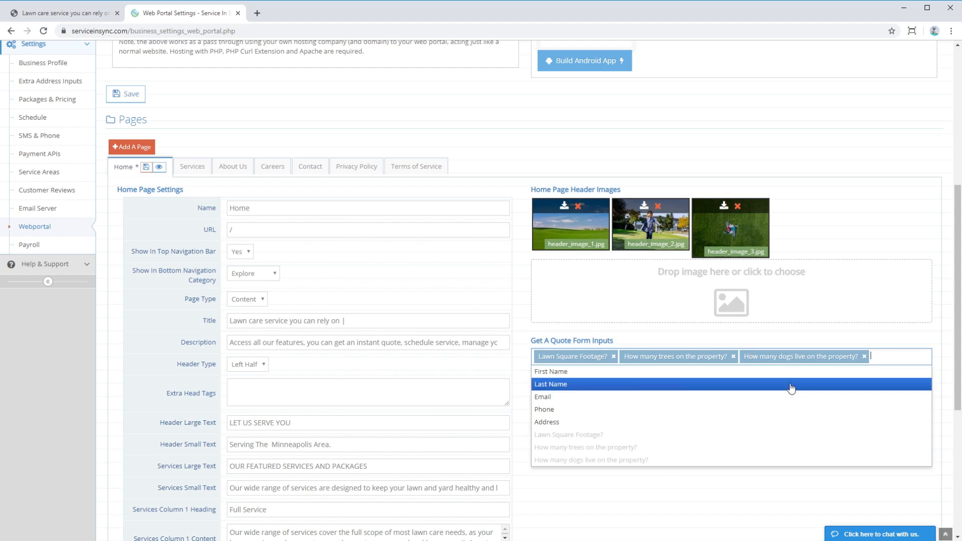
left_click(565, 421)
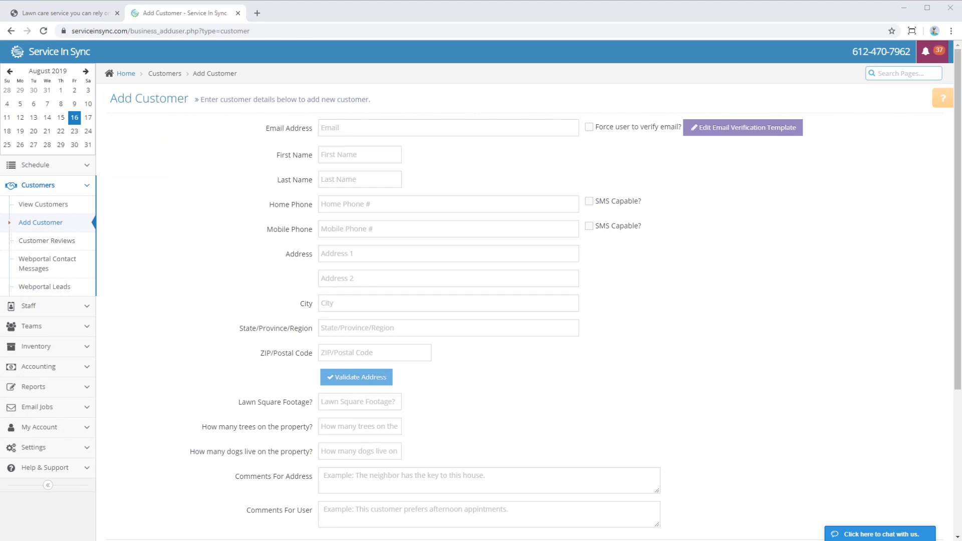
- Fill in the new customer's property details with 15000 lawn square footage, 2 trees and 3 dogs
left_click(371, 401)
type("15000")
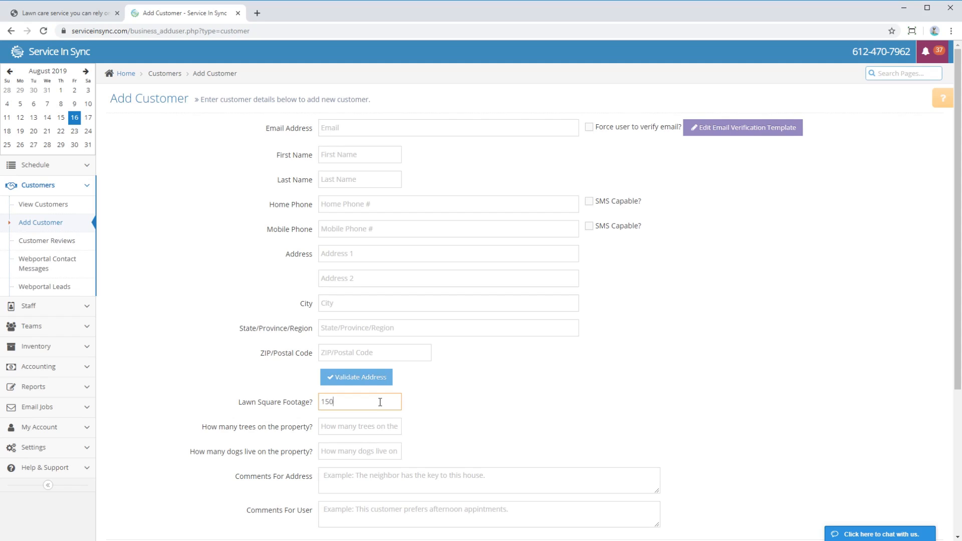
left_click(337, 425)
type("2")
left_click(337, 451)
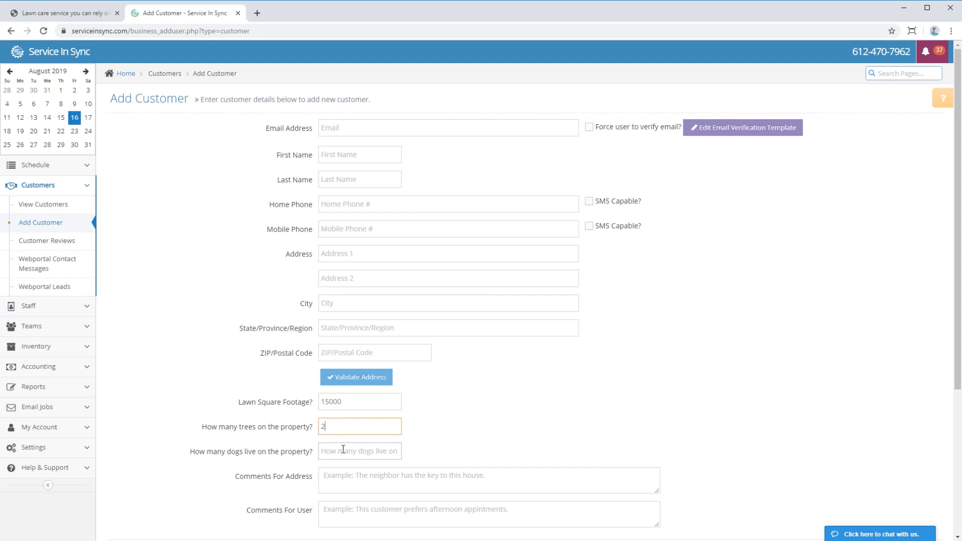
type("3")
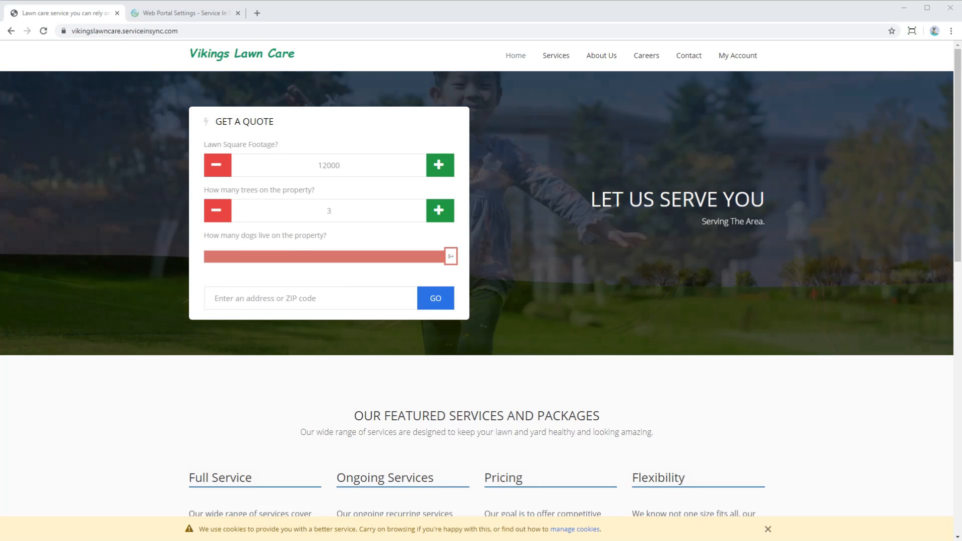
- On the Vikings Lawn Care quote form, set lawn square footage to 16500 and trees to 8, and try the dogs slider
left_click(430, 173)
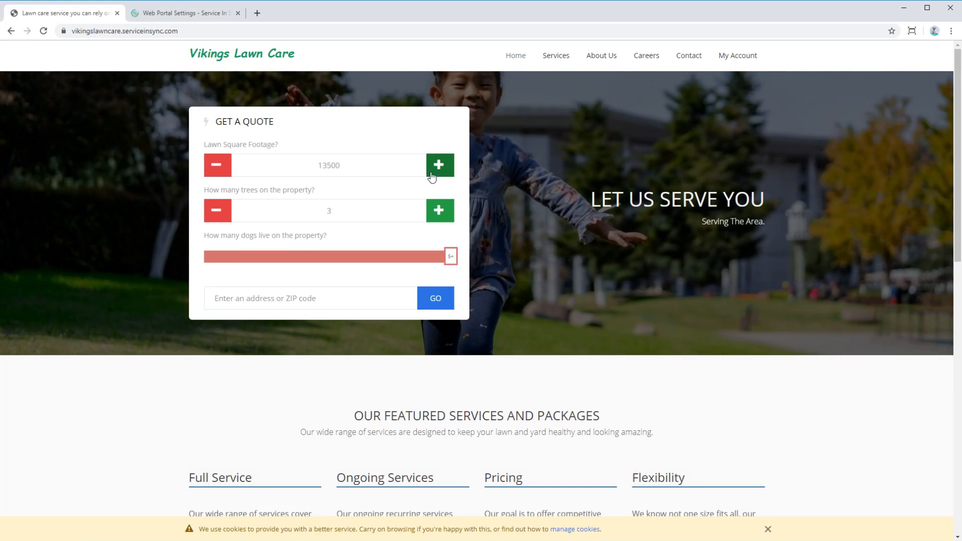
left_click(431, 175)
left_click_drag(326, 215, 339, 214)
type("7")
left_click(443, 217)
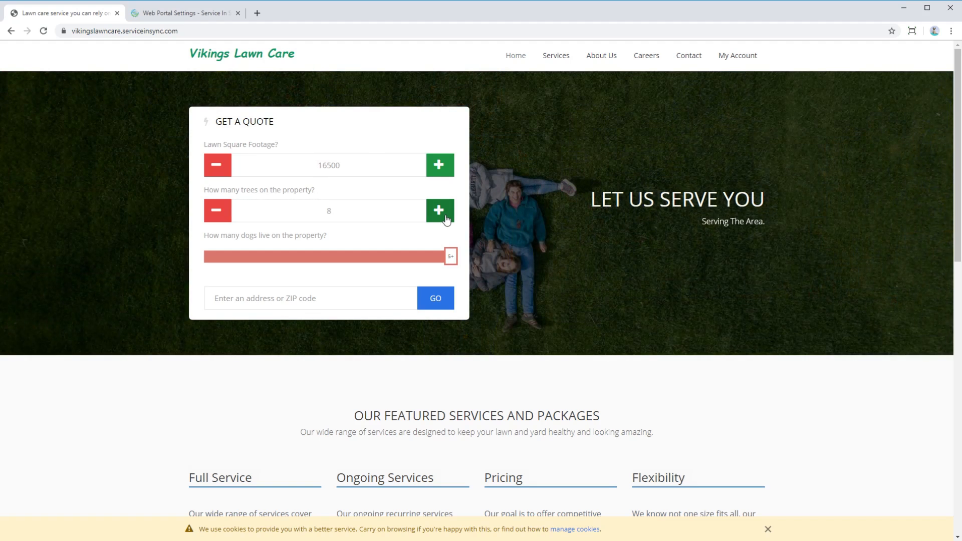
mouse_move(451, 259)
left_mouse_down()
mouse_move(200, 259)
mouse_move(456, 257)
left_mouse_up()
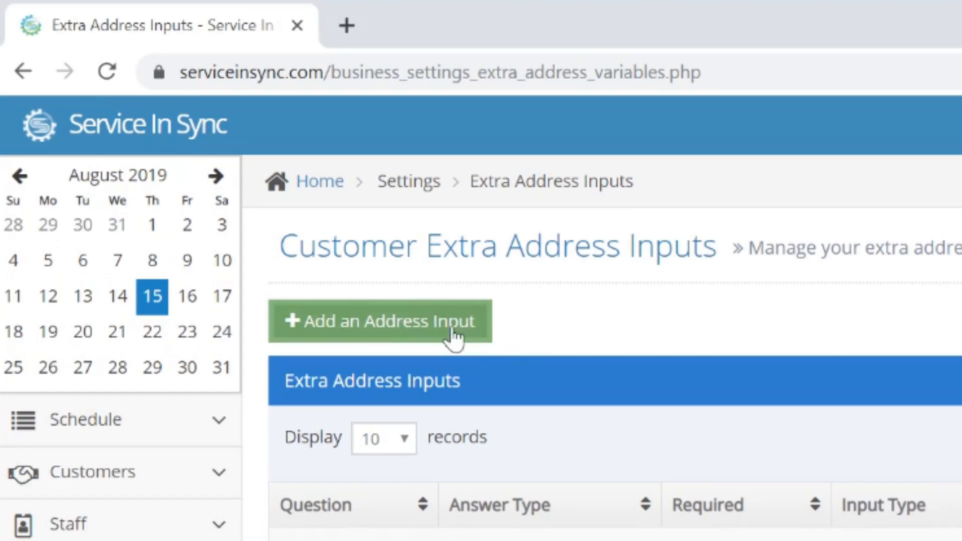
- Start a new address input with the question "Lawn Square Footage?", answer type Positive Whole Number and input type Spinner
left_click(393, 328)
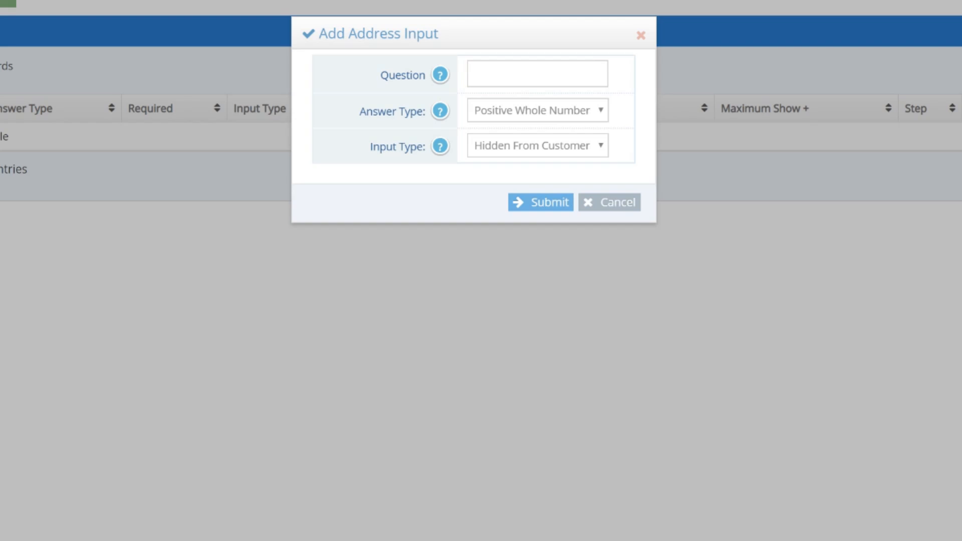
left_click(484, 69)
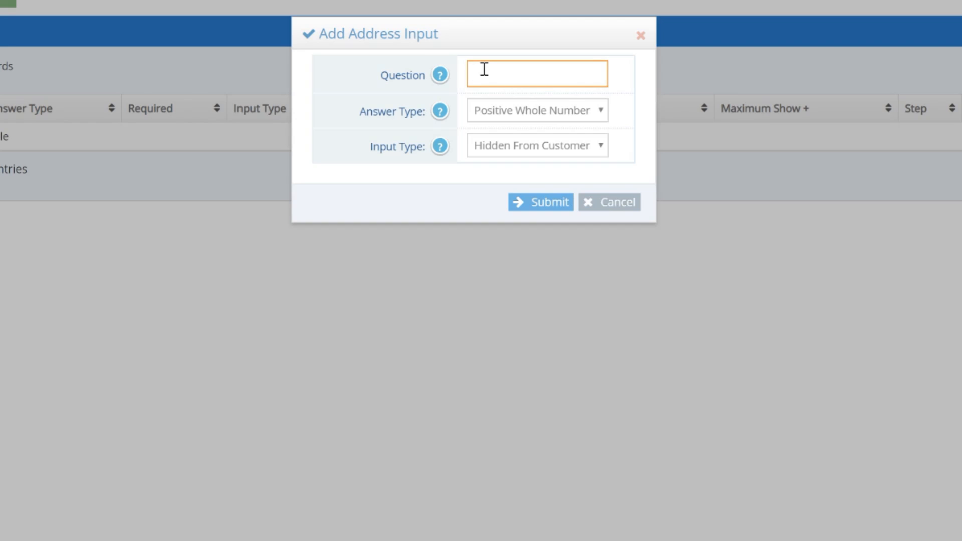
type("Lawn Square Footage?")
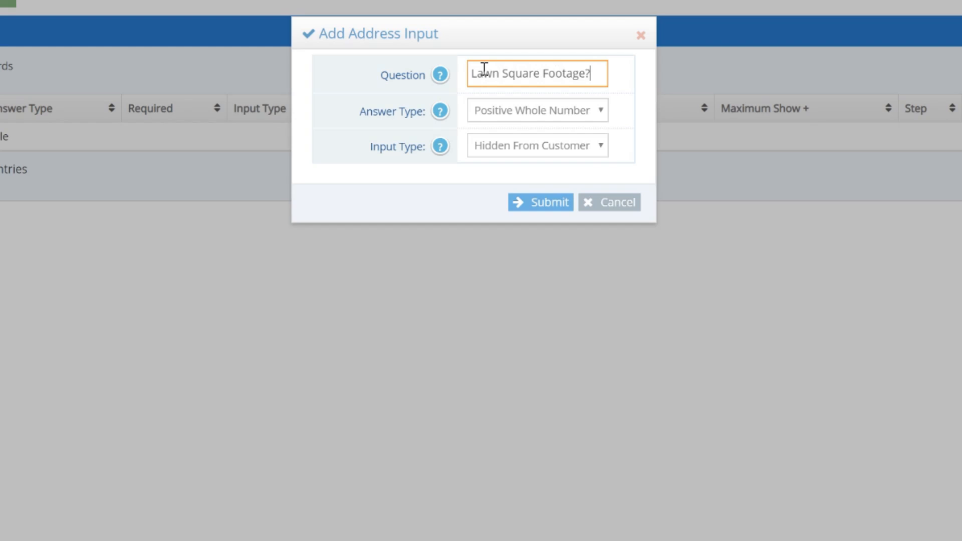
left_click(514, 111)
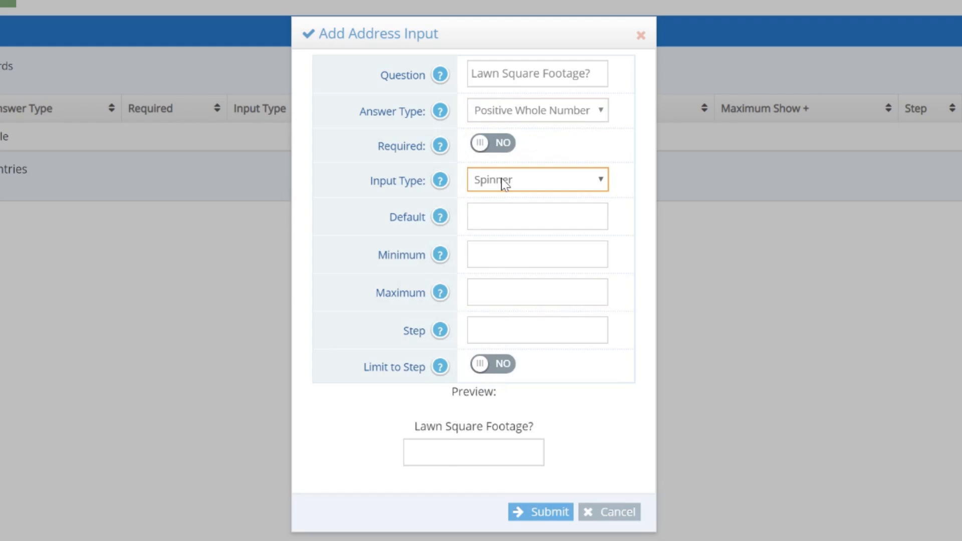
- Set the spinner's default to 10000, minimum to 1000, maximum to 150000 and step to 500, and enable Limit to Step
left_click(501, 213)
type("10000")
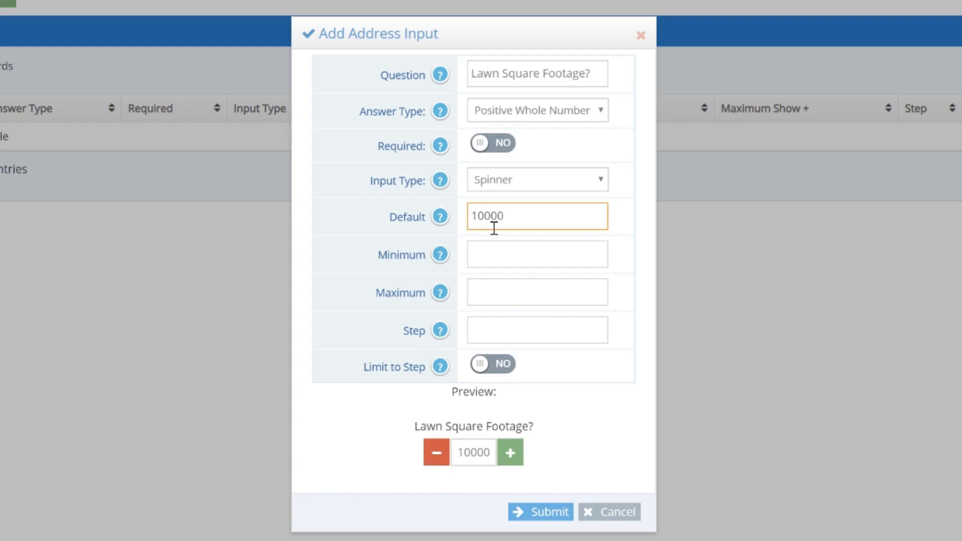
left_click(491, 254)
type("1000")
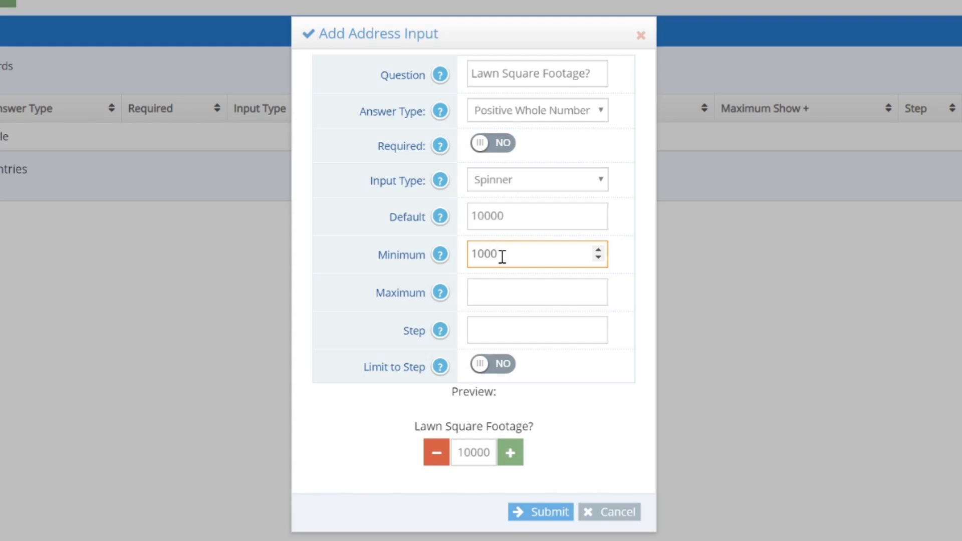
left_click(515, 291)
type("150000")
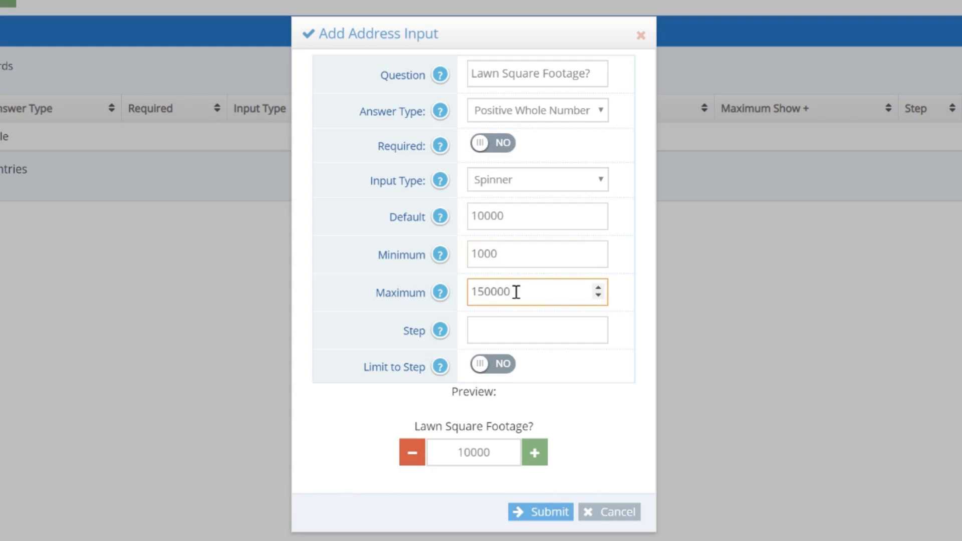
left_click(507, 331)
type("500")
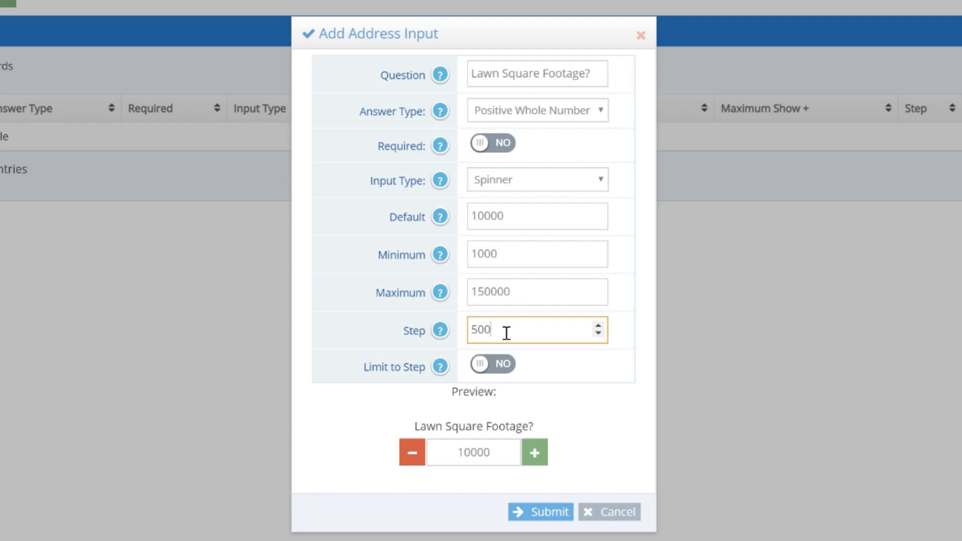
left_click(499, 371)
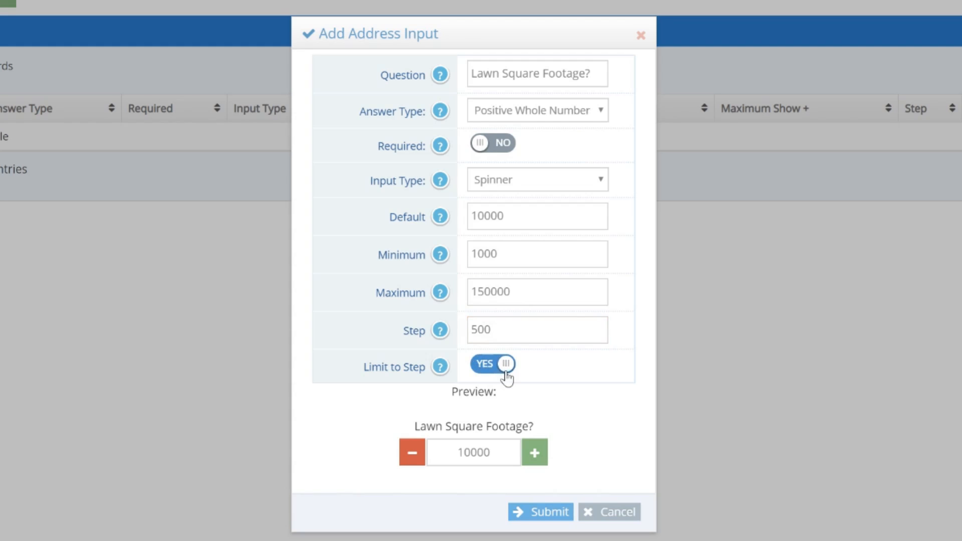
- Test the lawn square footage spinner in the preview by repeatedly raising and lowering its value
left_click(536, 454)
left_click(536, 454)
left_click(536, 454)
left_click(537, 455)
left_click(537, 455)
left_click(537, 455)
left_click(411, 456)
left_click(411, 456)
left_click(411, 456)
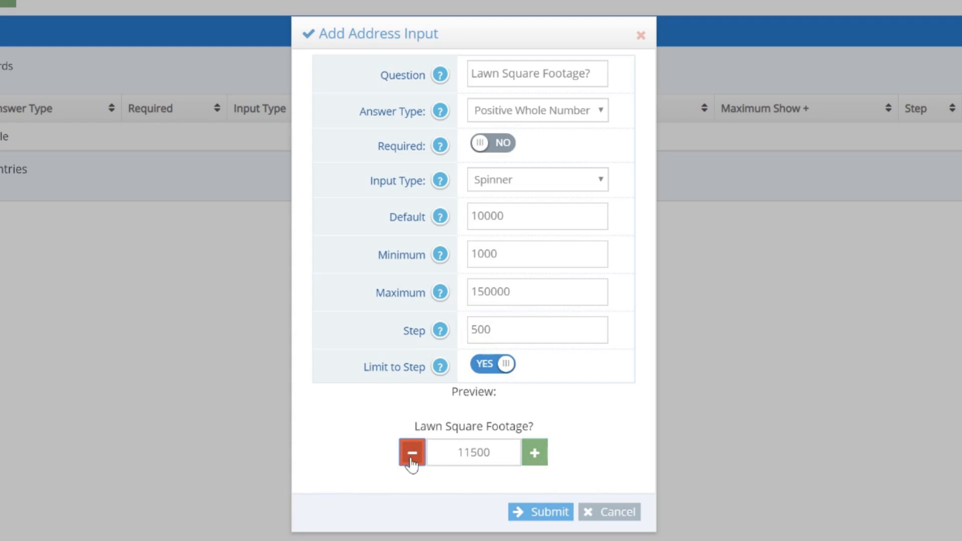
left_click(411, 456)
left_click(410, 456)
left_click(411, 456)
left_click(538, 460)
left_click(538, 460)
left_click(538, 460)
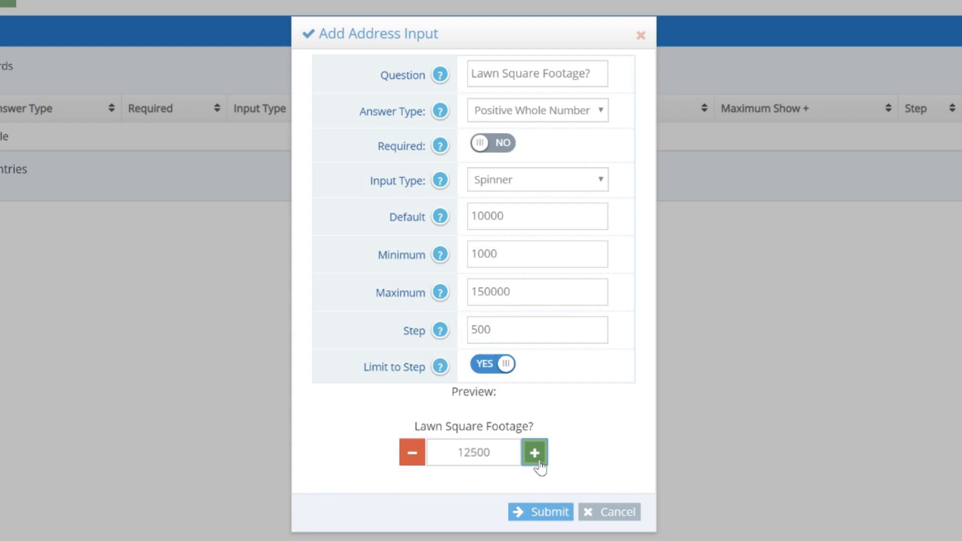
left_click(537, 460)
left_click(537, 460)
left_click(534, 460)
left_click(533, 460)
double_click(535, 460)
double_click(534, 461)
left_click(535, 461)
double_click(423, 460)
left_click(422, 460)
left_click(422, 459)
left_click(423, 460)
left_click(422, 459)
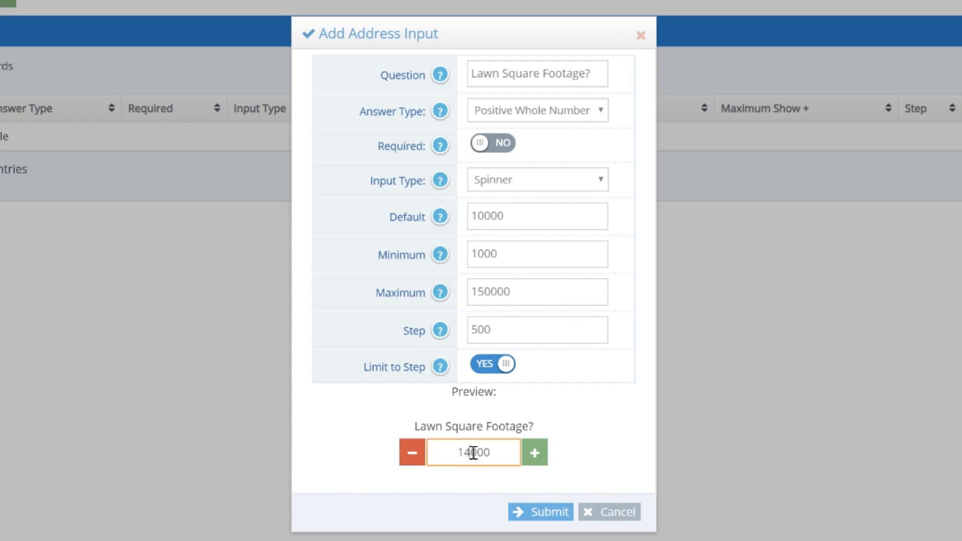
- Test the step limit by entering 14123 as the value in the lawn square footage preview
left_click_drag(466, 452, 492, 454)
type("14123")
left_click(575, 452)
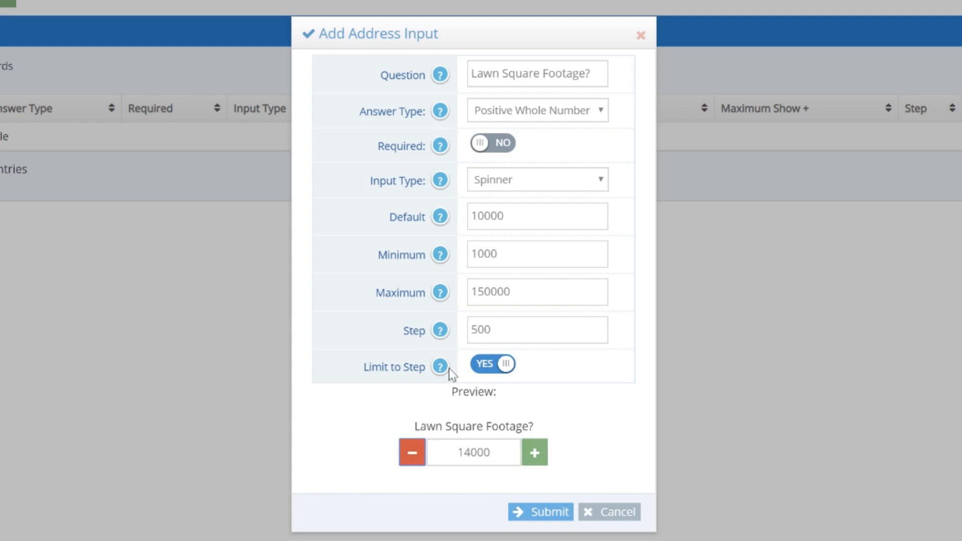
- Make the lawn square footage question required and submit the address input
left_click(489, 158)
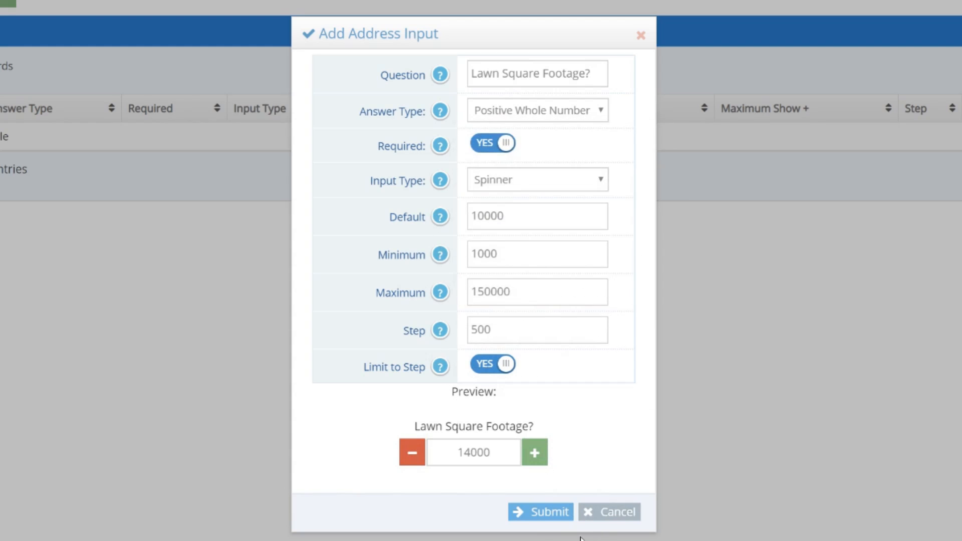
left_click(544, 516)
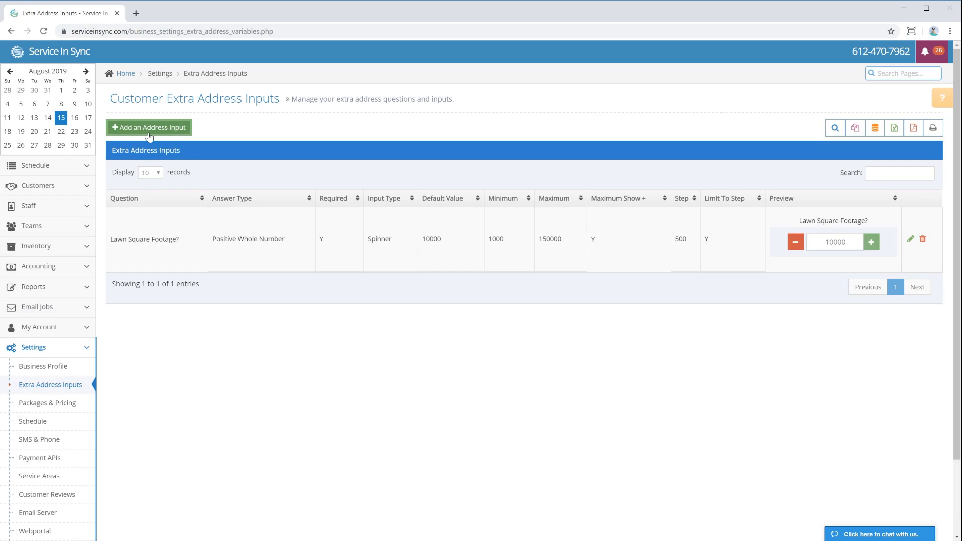
- Start another address input with the question "How many dogs live on the property?" and input type Slider
left_click(149, 129)
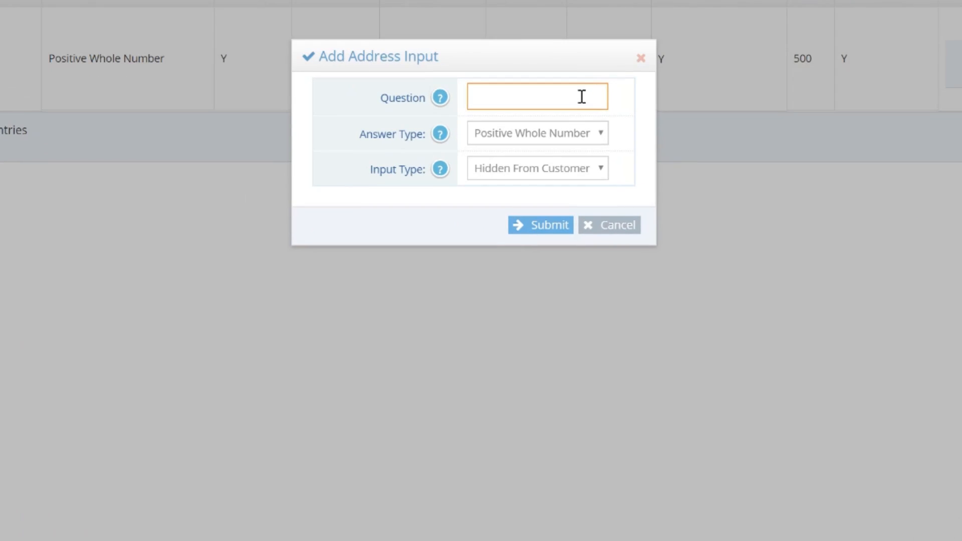
type("How many dogs liv")
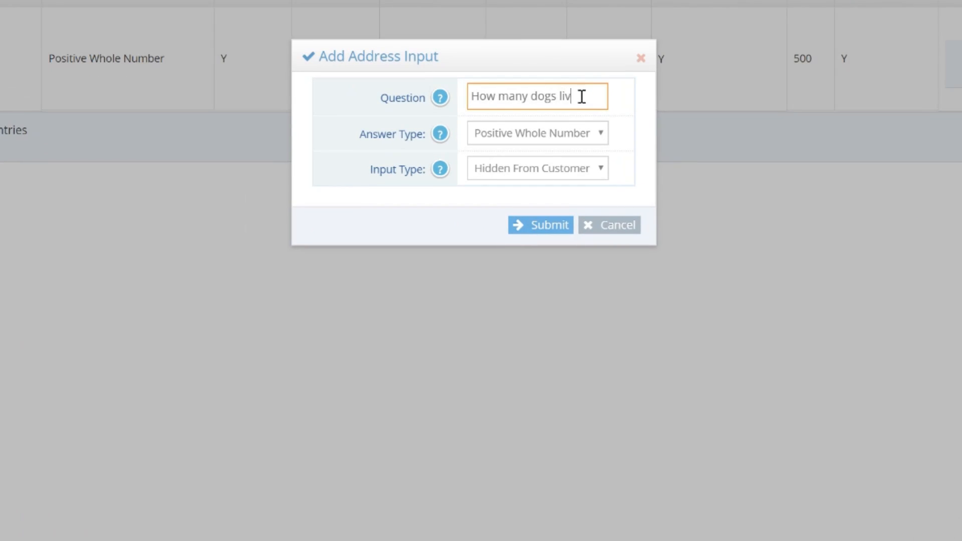
type("e on the prope")
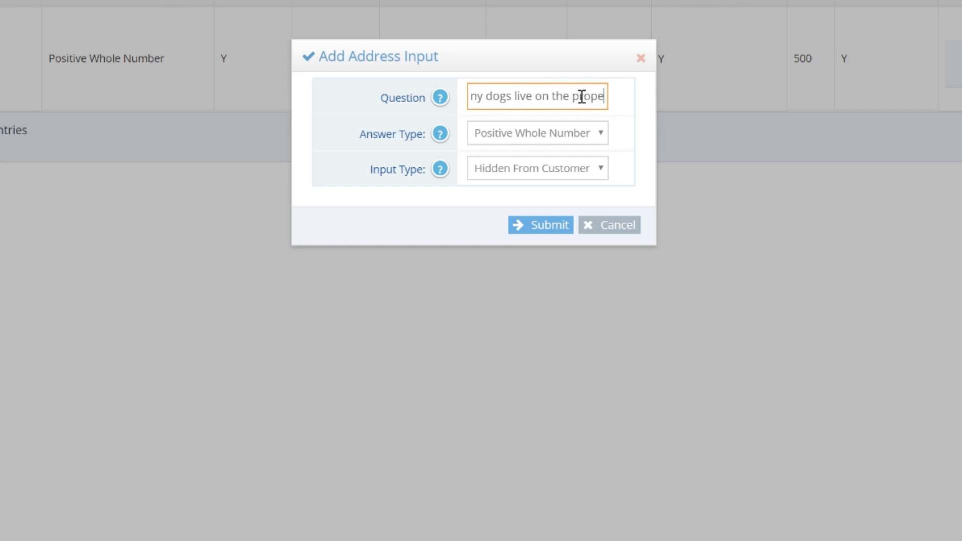
type("rty?")
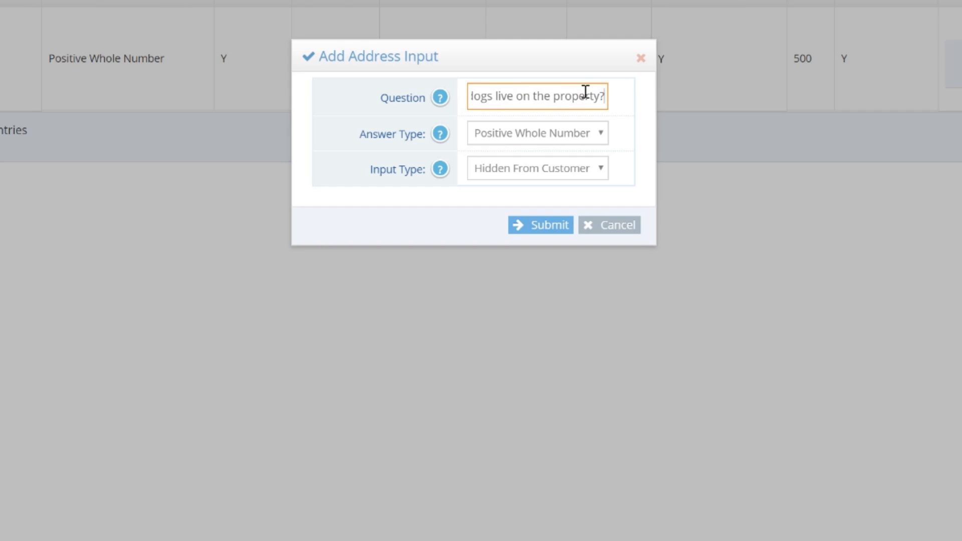
left_click(590, 160)
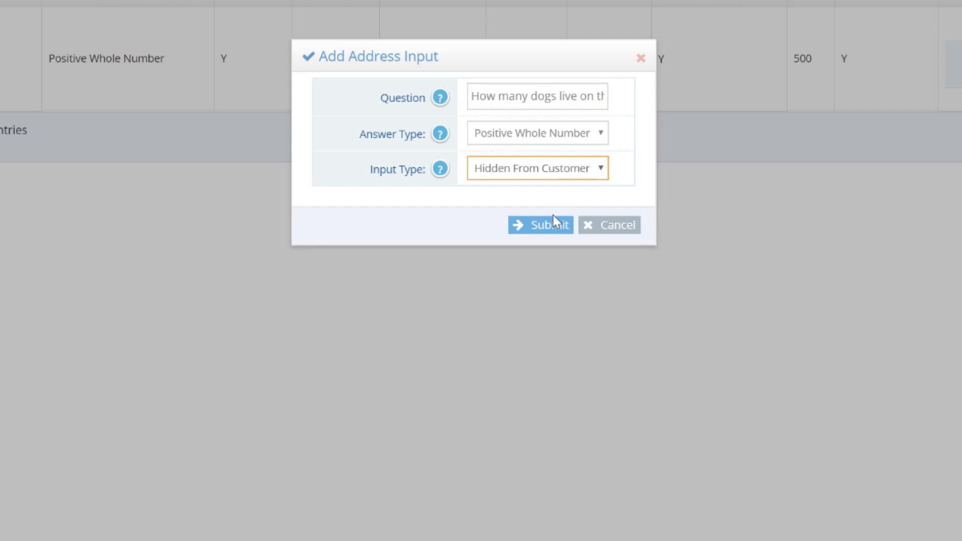
key("Down")
- Set the dogs slider's default to 2, minimum to 1, maximum to 5 and step to 1, test its preview, and submit the address input
left_click(492, 235)
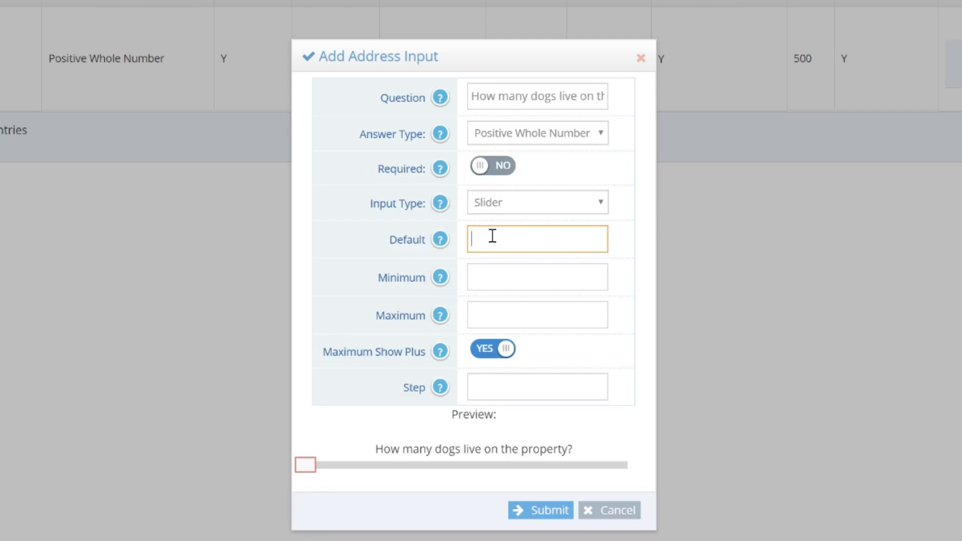
type("2")
left_click(488, 272)
type("1")
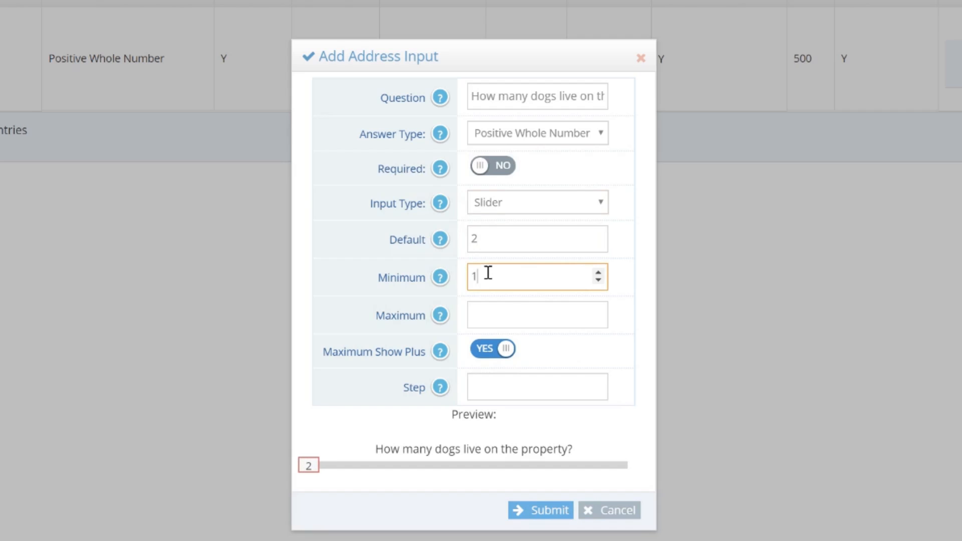
left_click(484, 316)
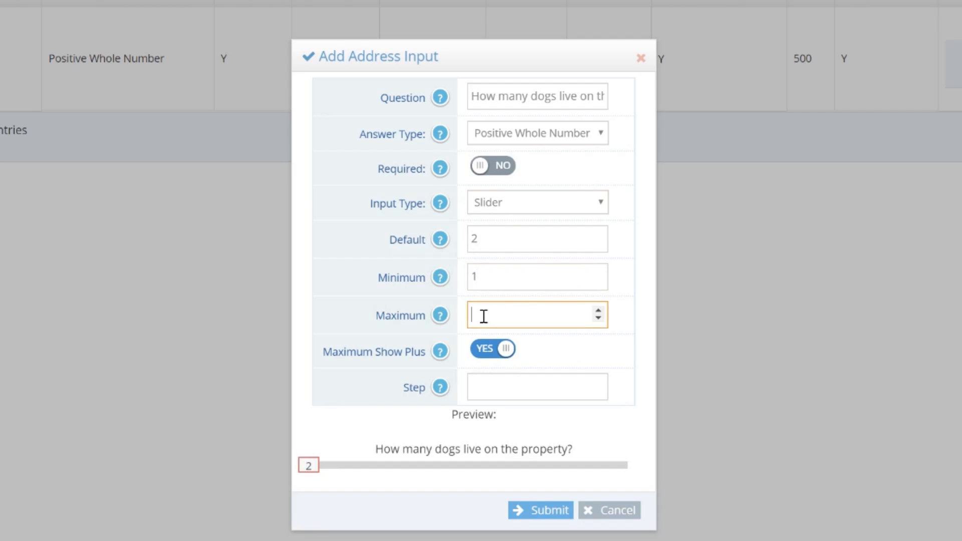
type("5")
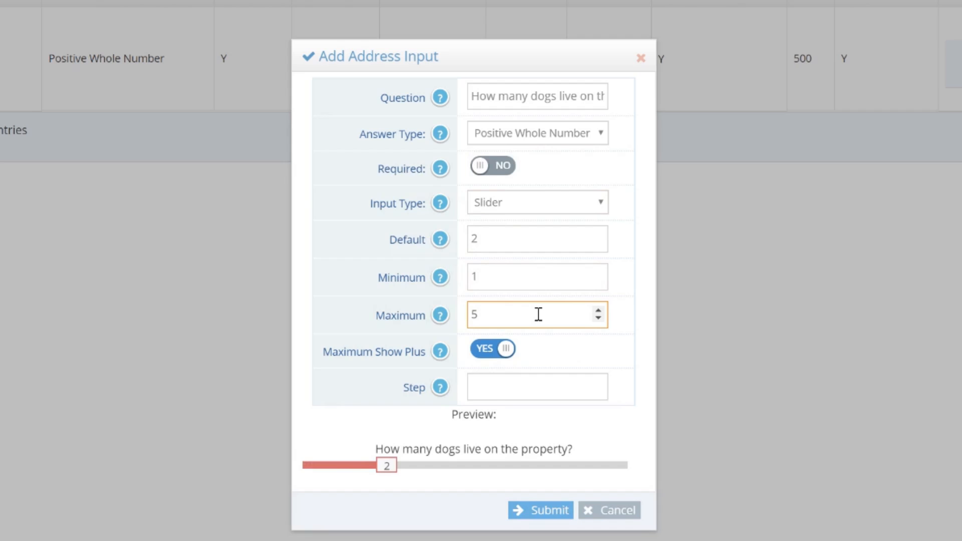
left_click(496, 389)
type("1")
left_click_drag(389, 475, 608, 471)
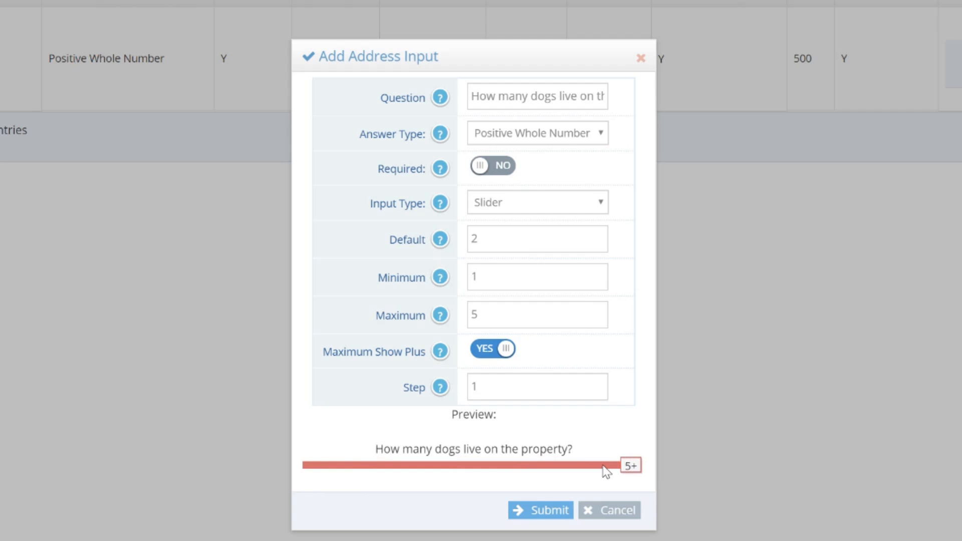
left_click(540, 511)
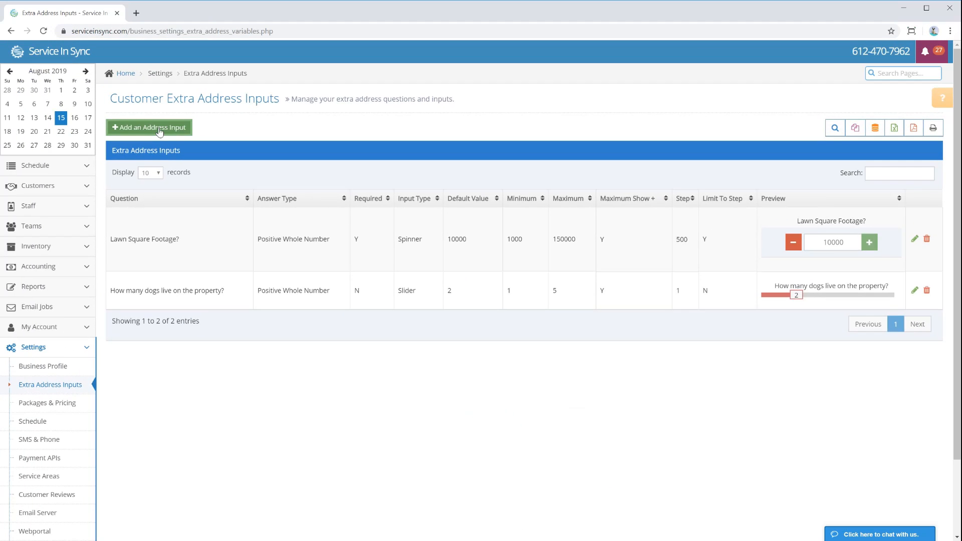
- Start another address input with the question "How many trees on the property?" and input type Spinner
left_click(159, 131)
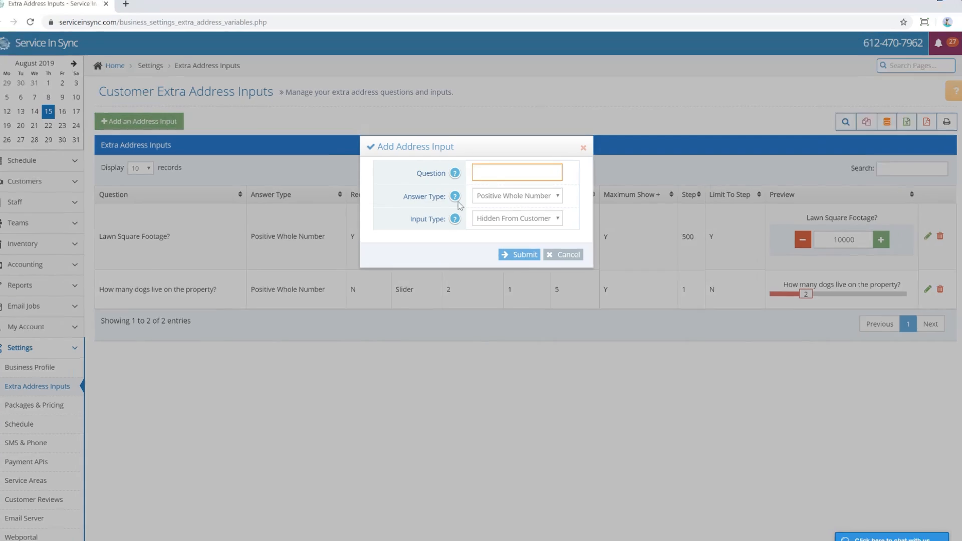
type("H")
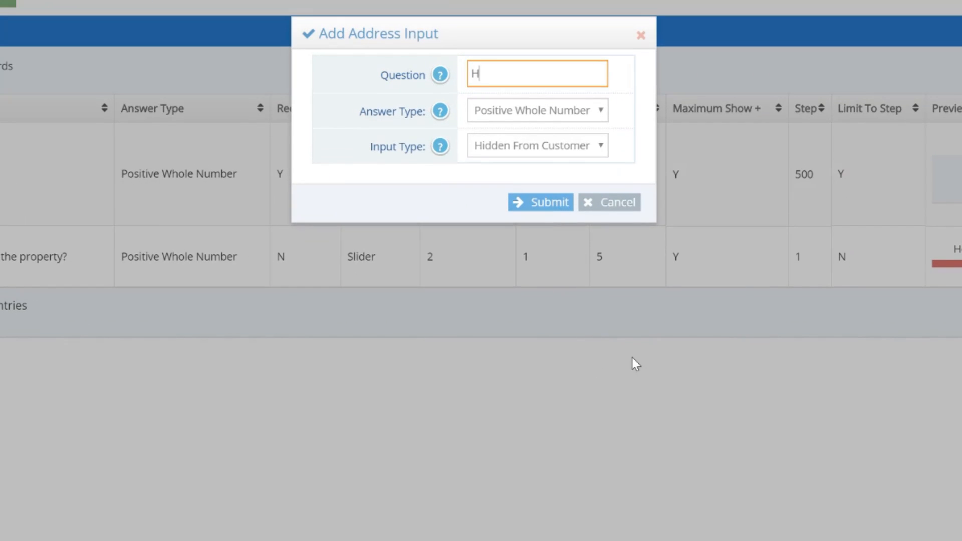
type("ow many trees on the property?")
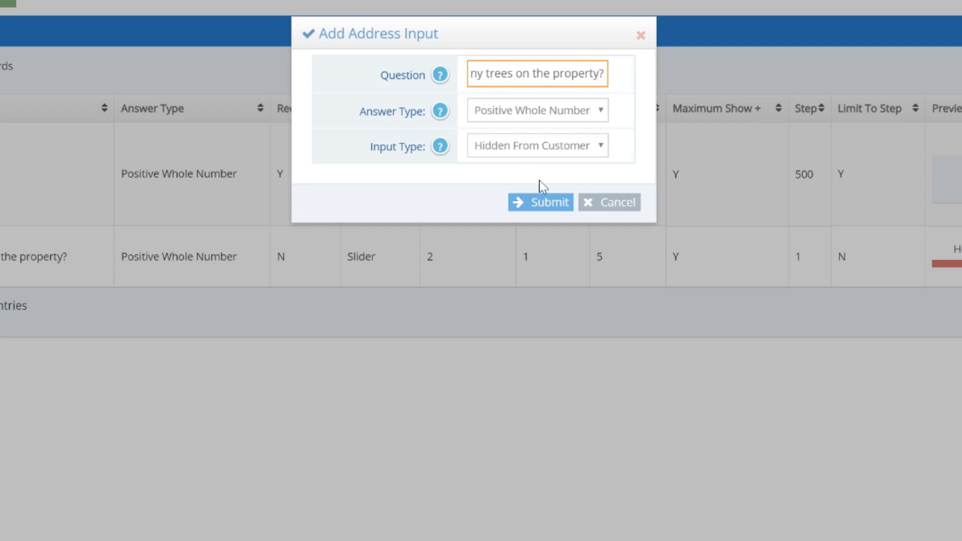
left_click(517, 152)
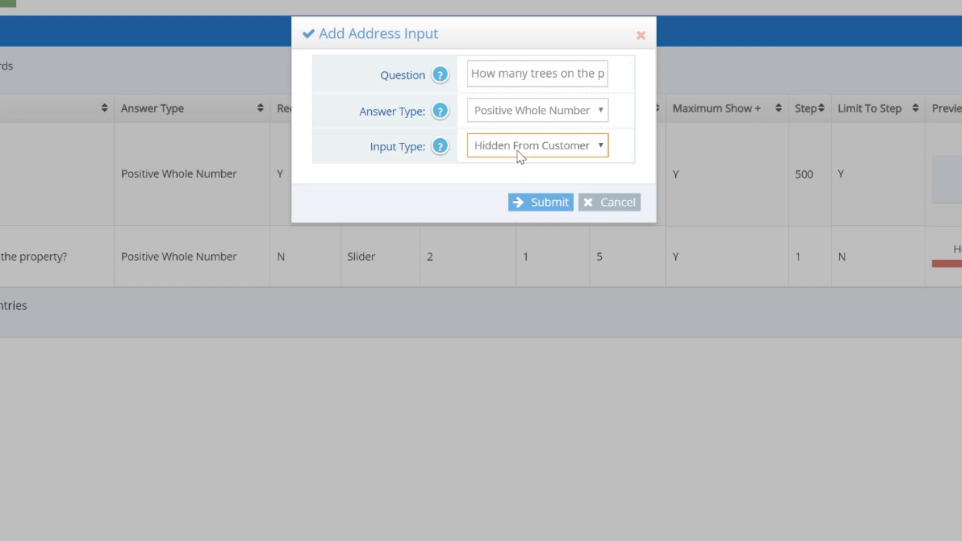
key("Up")
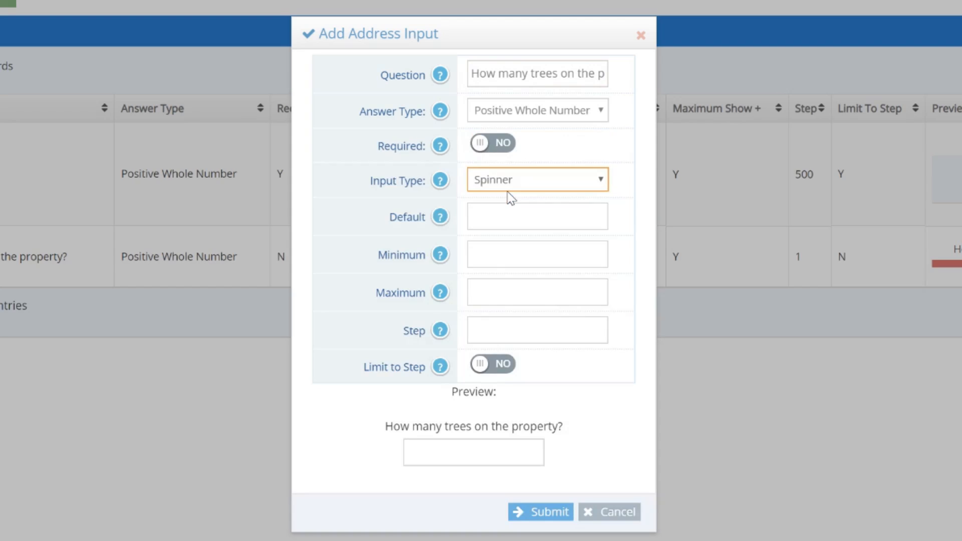
- Set the trees spinner's default to 2, minimum to 0 and step to 1, leave the maximum blank, and turn on Limit to Step
left_click(492, 211)
type("2")
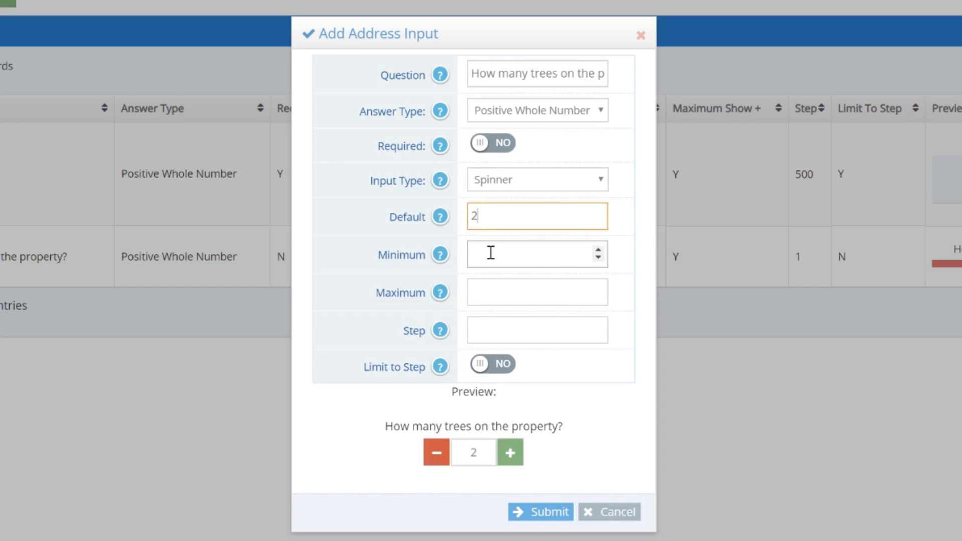
left_click(490, 251)
type("0")
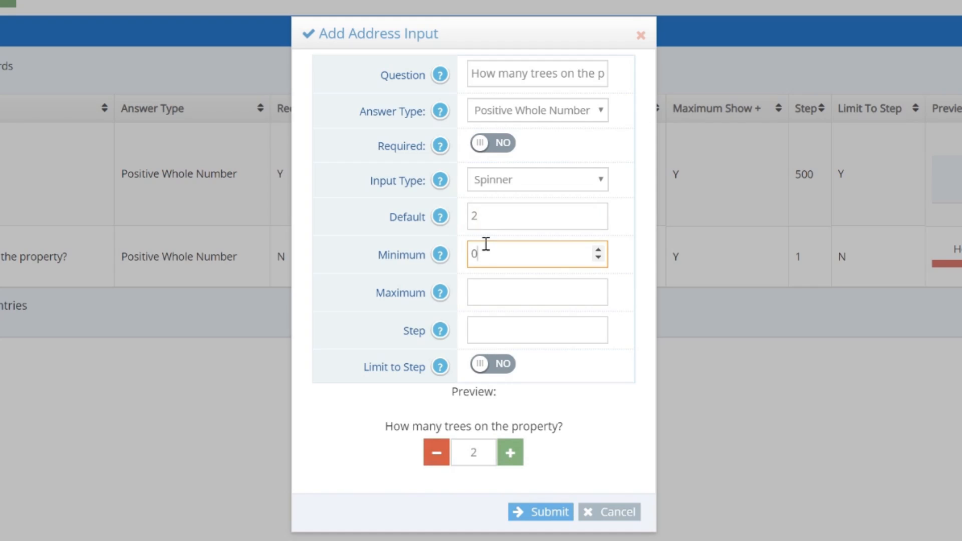
left_click(482, 288)
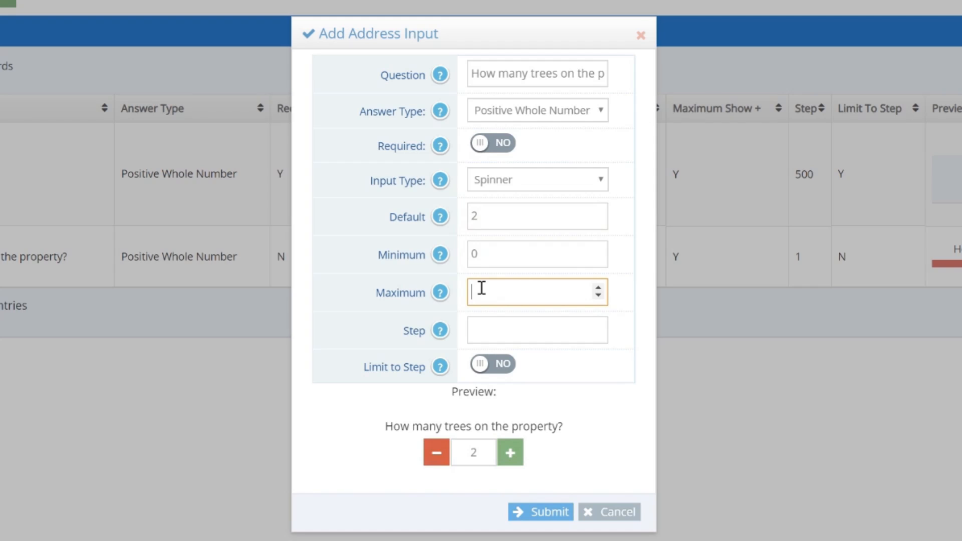
left_click(477, 333)
type("1")
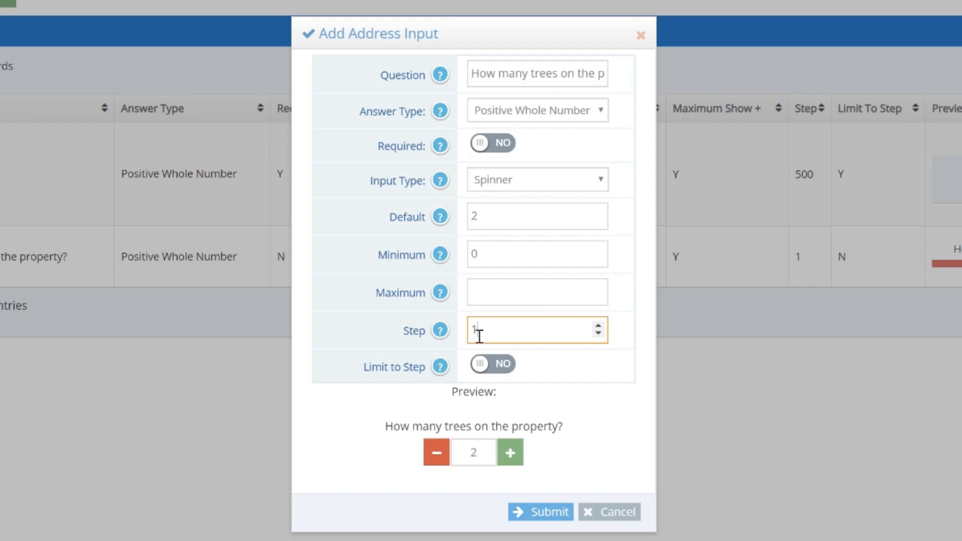
left_click(493, 364)
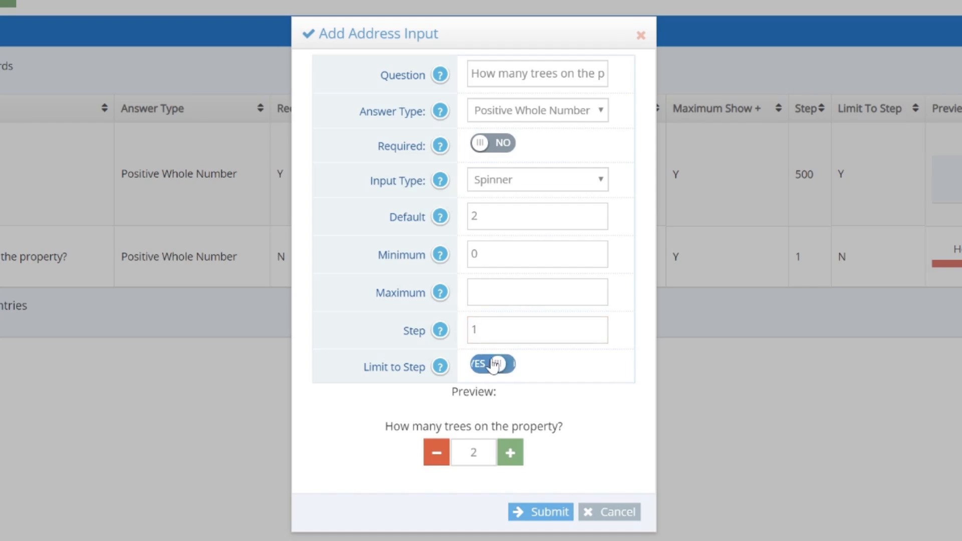
- Test decreasing and increasing the value in the trees spinner preview, and submit the address input
left_click(434, 457)
left_click(434, 457)
left_click(504, 459)
left_click(504, 460)
left_click(504, 460)
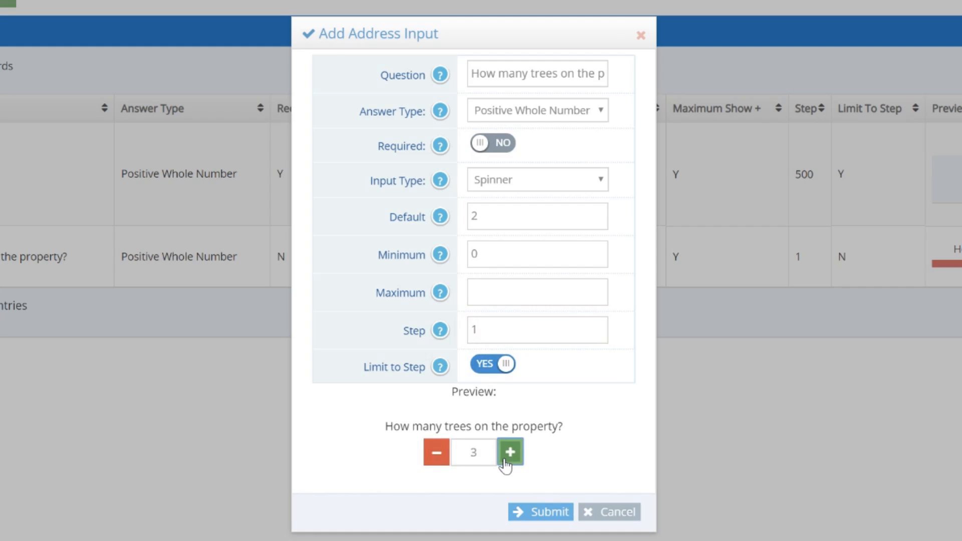
left_click_drag(504, 460, 506, 464)
left_click(535, 512)
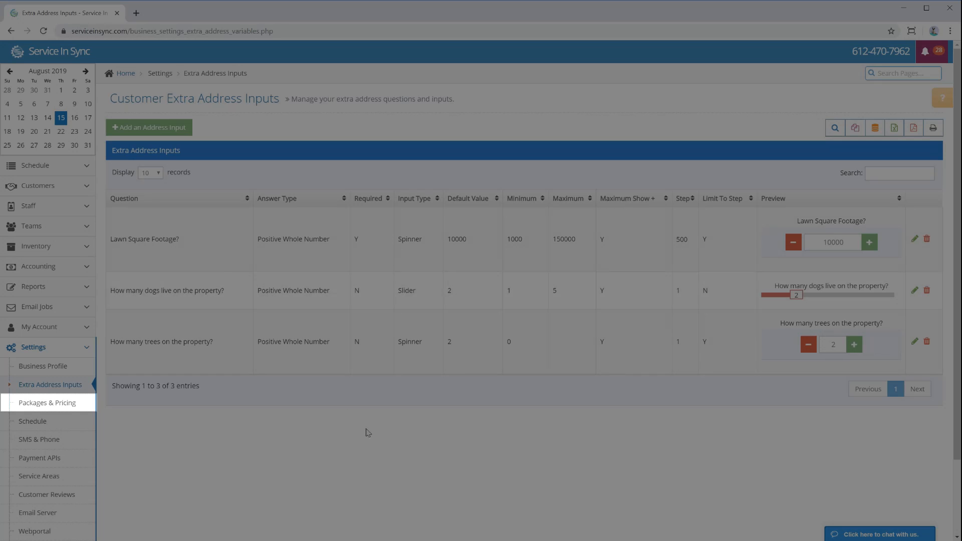
- Try out the listed previews by stepping the trees and lawn square footage spinners up and down and moving the dogs slider to 4
left_click(854, 348)
left_click(804, 345)
left_click(796, 296)
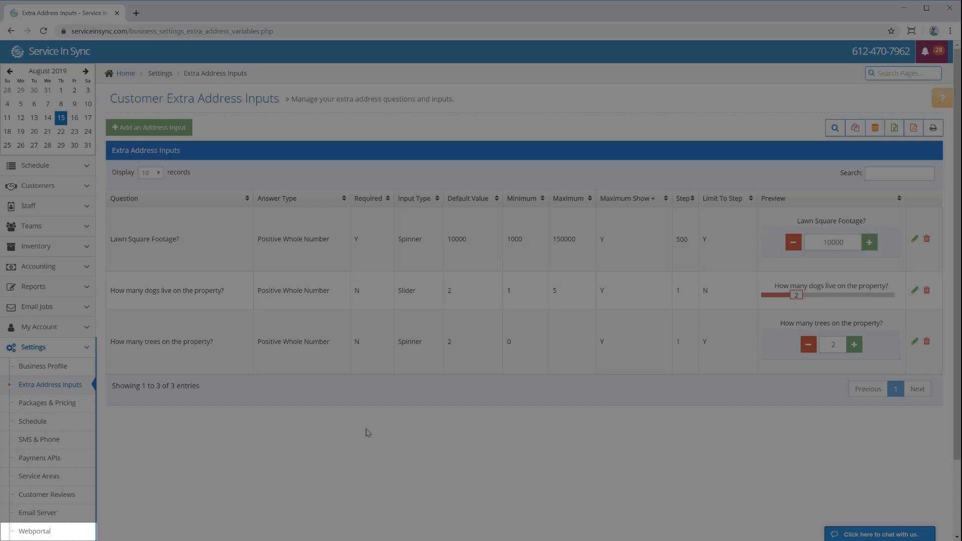
left_click(855, 350)
left_click(805, 347)
left_click_drag(796, 296, 866, 298)
left_click(868, 244)
left_click(869, 245)
left_click(801, 244)
left_click(800, 244)
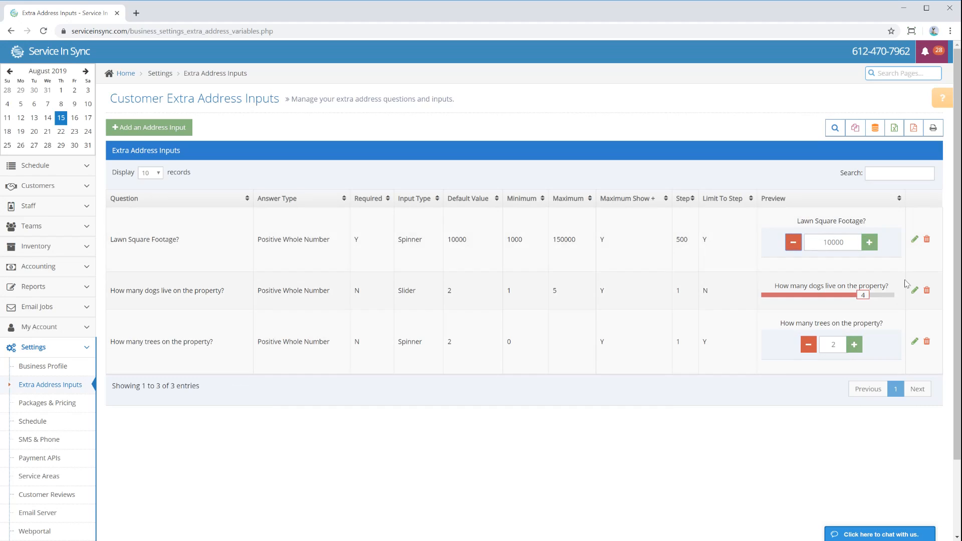